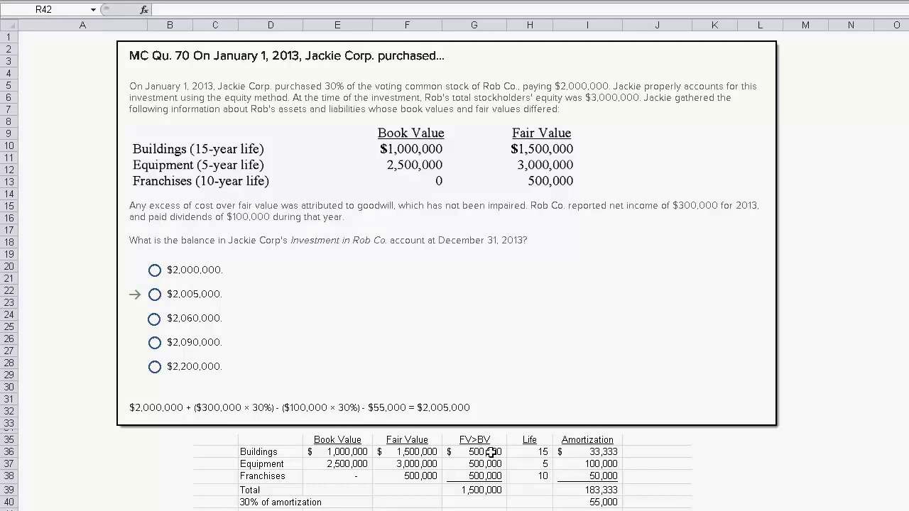
- Review the Buildings row's excess of fair value formula, 15-year life and amortization
left_click(491, 453)
double_click(491, 452)
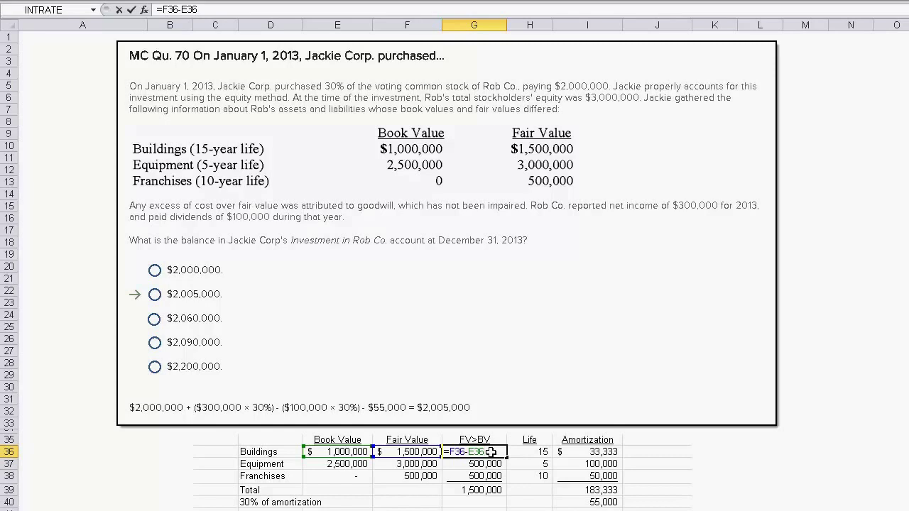
key("Escape")
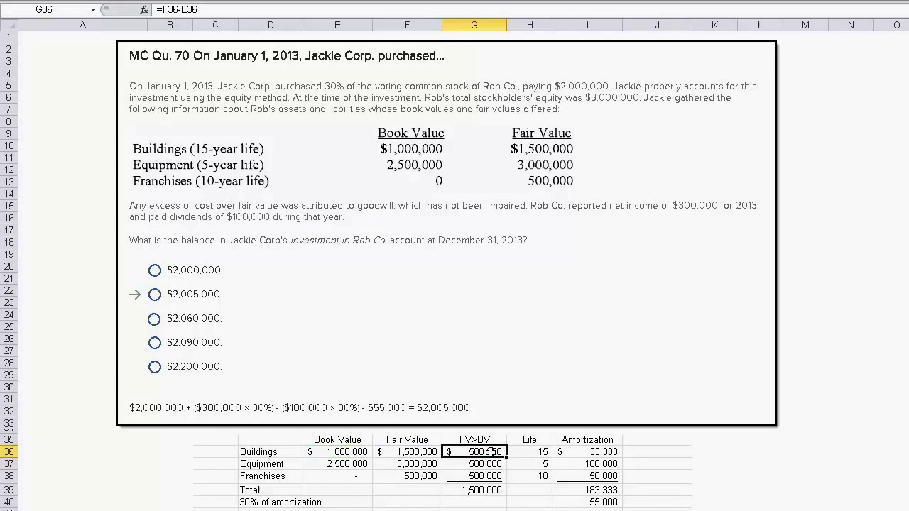
key("Right")
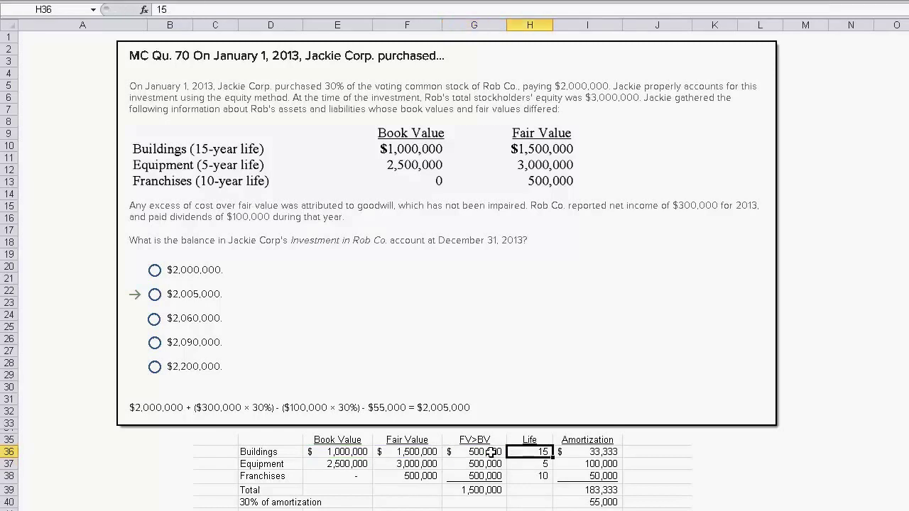
key("Right")
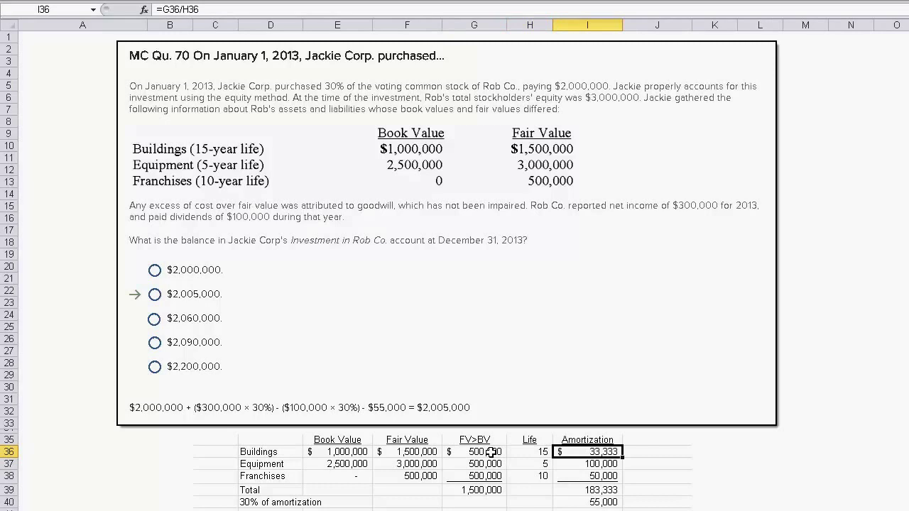
left_click(491, 451)
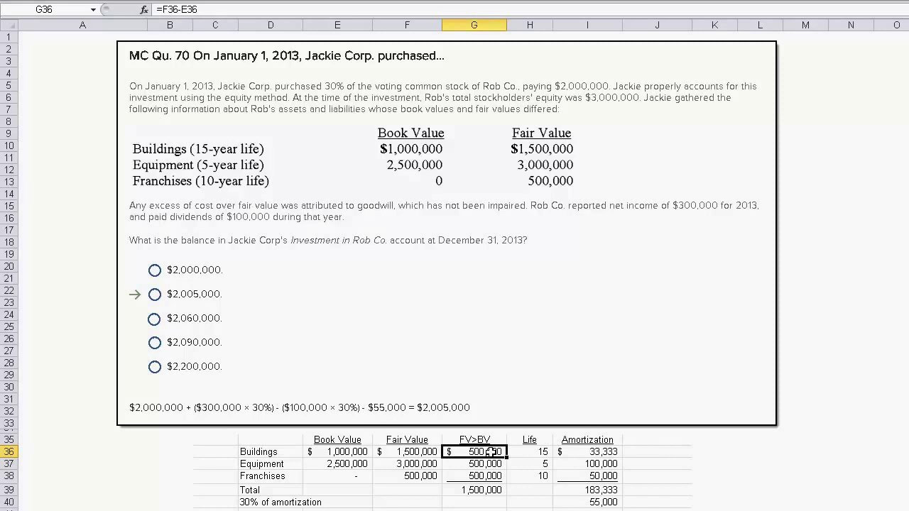
key("Right")
key("Right")
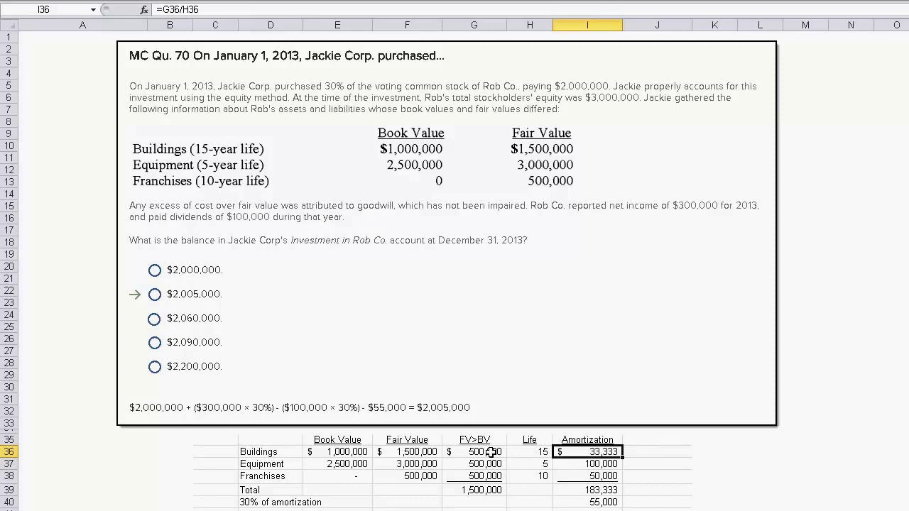
- Step through the Equipment and Franchises rows to the total amortization in I39
key("Left")
key("Left")
key("Down")
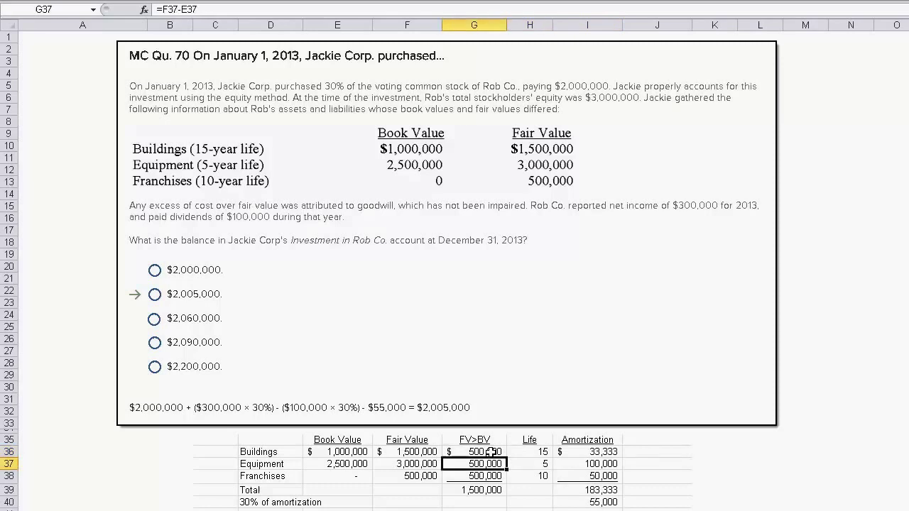
key("Down")
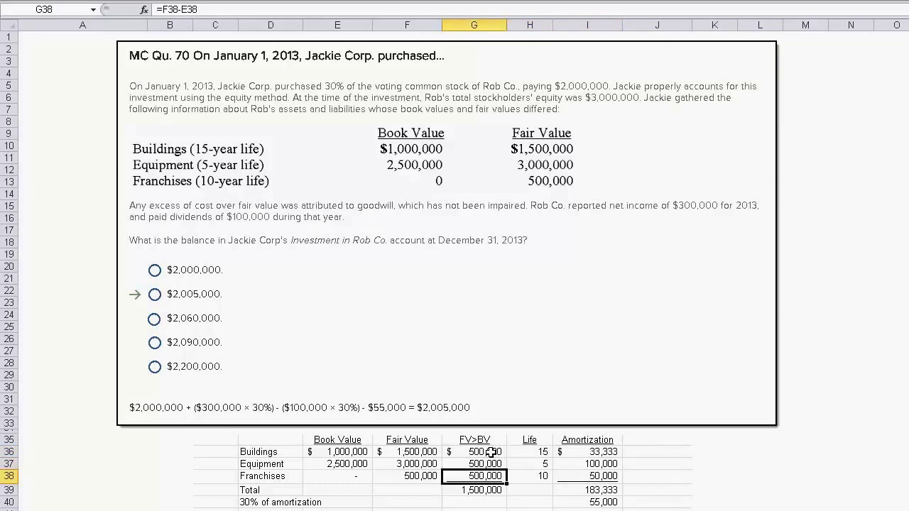
key("Up")
key("Right")
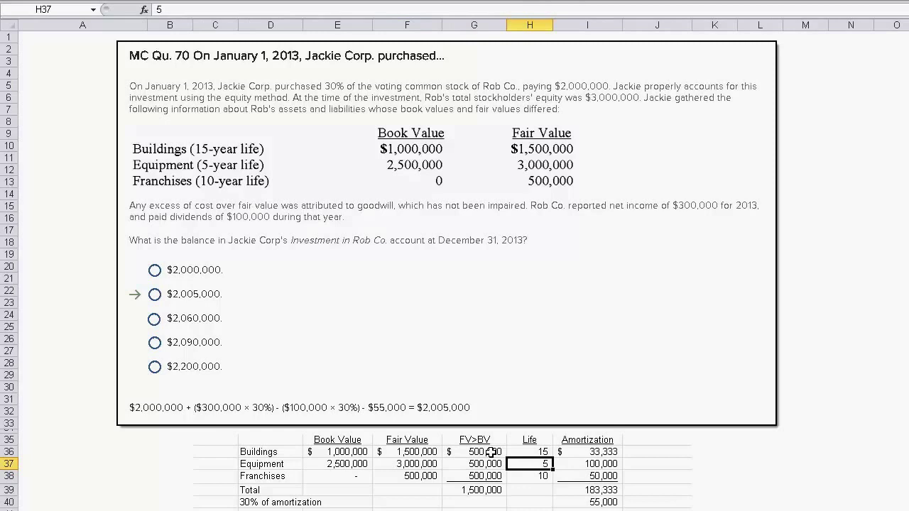
key("Right")
key("Down")
key("Down")
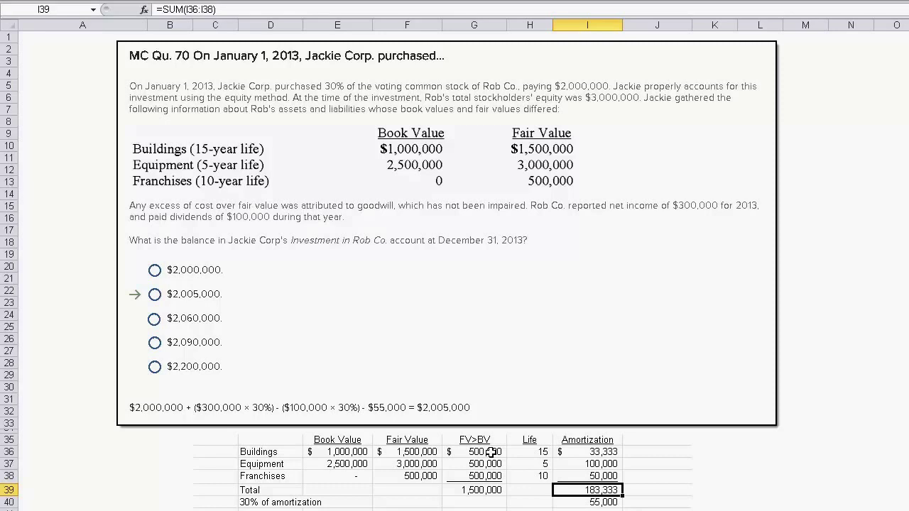
- Confirm the formula in I40 taking 30% of total amortization
key("Down")
key("Up")
key("Down")
key("F2")
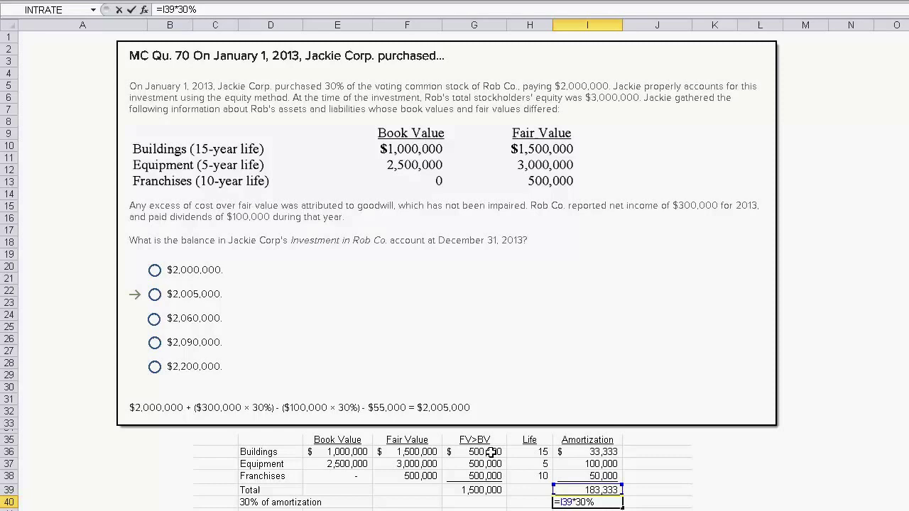
key("Return")
key("Up")
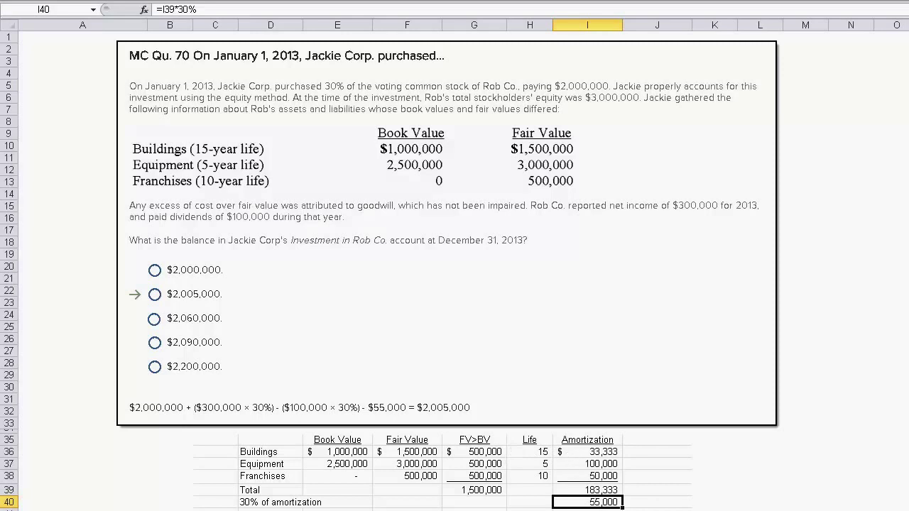
- Check the ending investment balance in I52
scroll(454, 284, "down", 4)
left_click(587, 502)
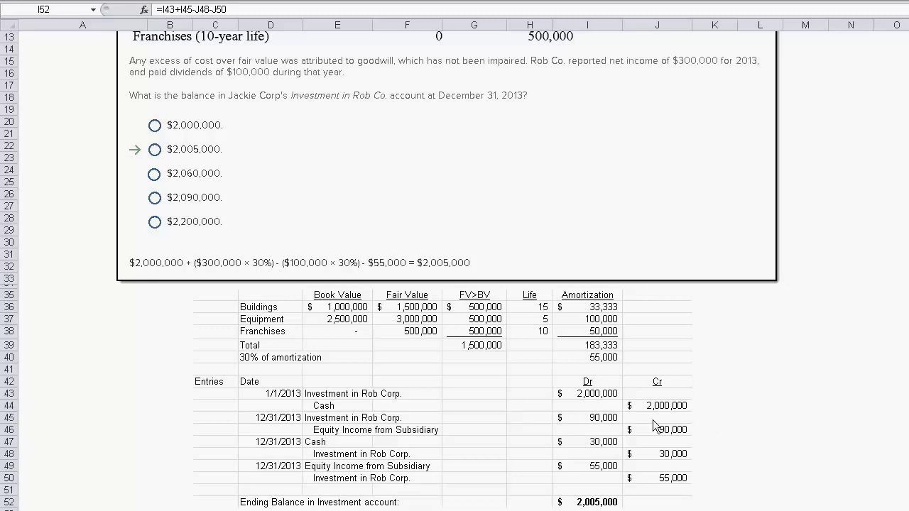
left_click(589, 416)
- Enter =300000*30% in I45 for the 90,000 Investment in Rob Corp. debit
left_click(588, 417)
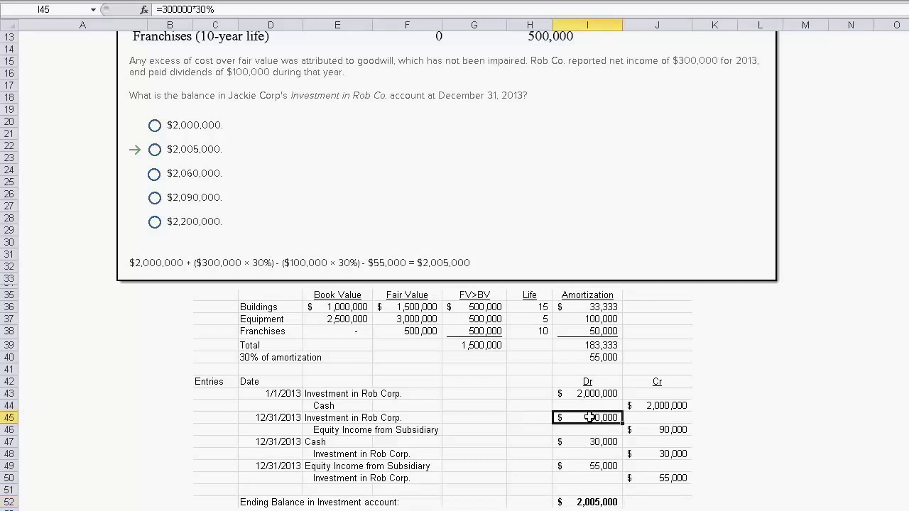
key("F1")
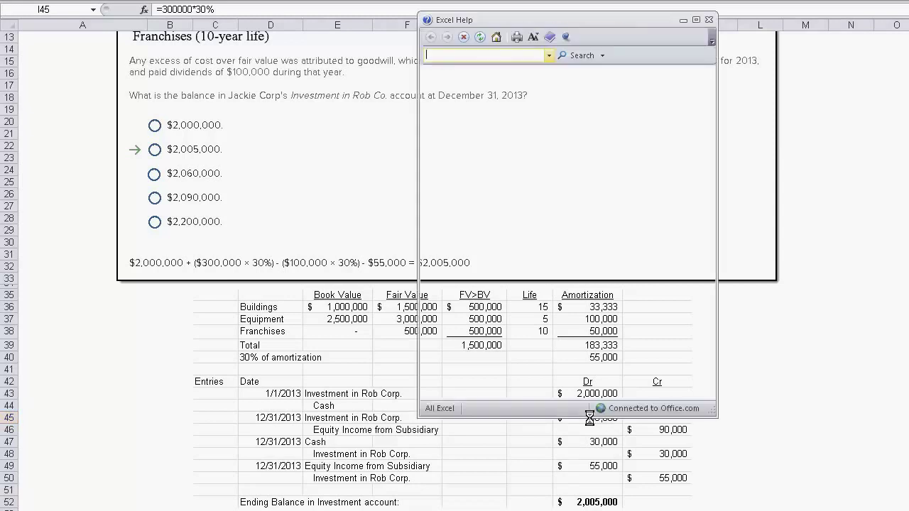
left_click(711, 19)
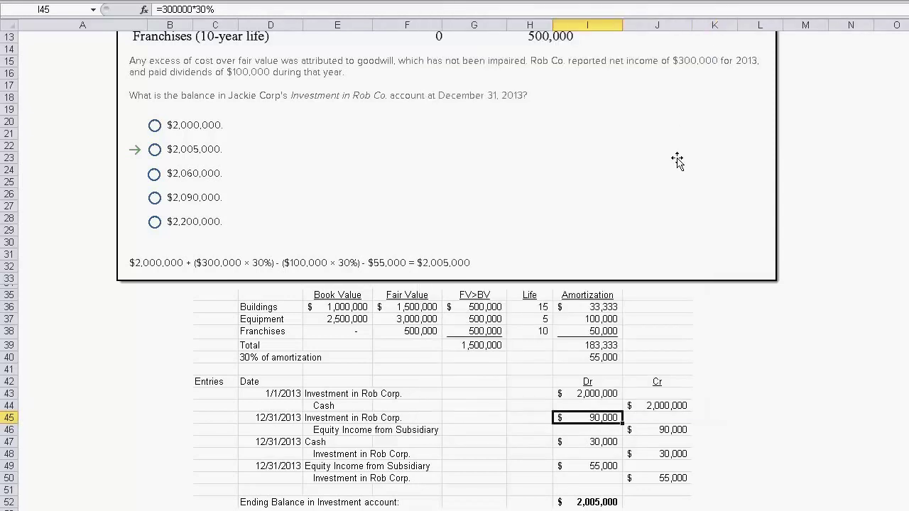
key("F2")
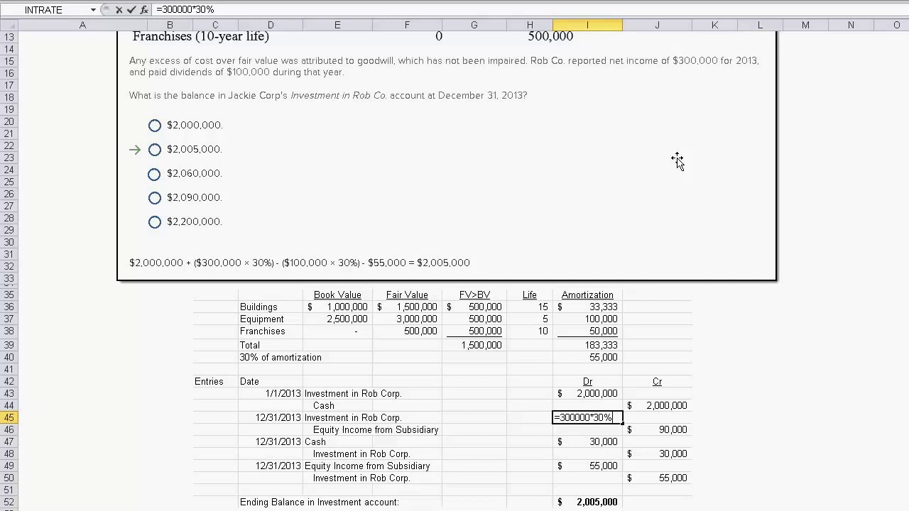
key("Return")
key("Up")
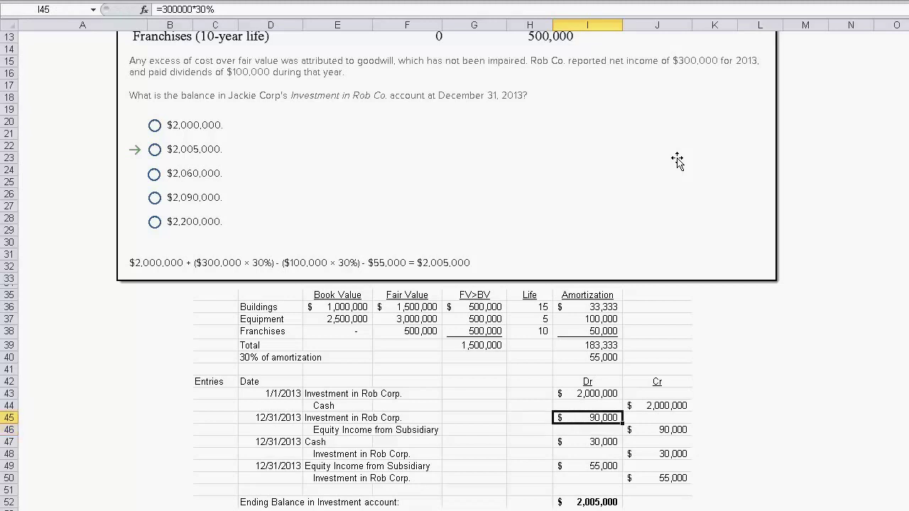
- Verify the Equity Income credit in J46 equals I45's 90,000
key("Down")
key("Right")
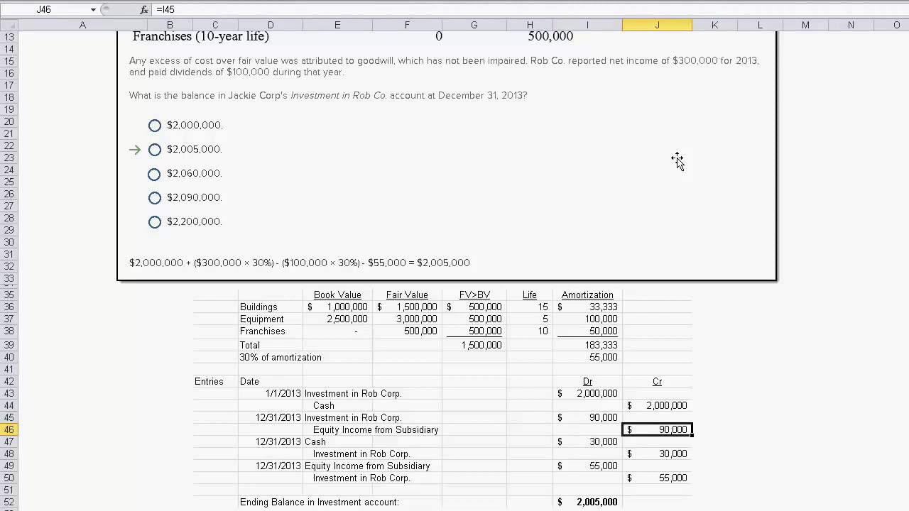
key("Left")
key("Down")
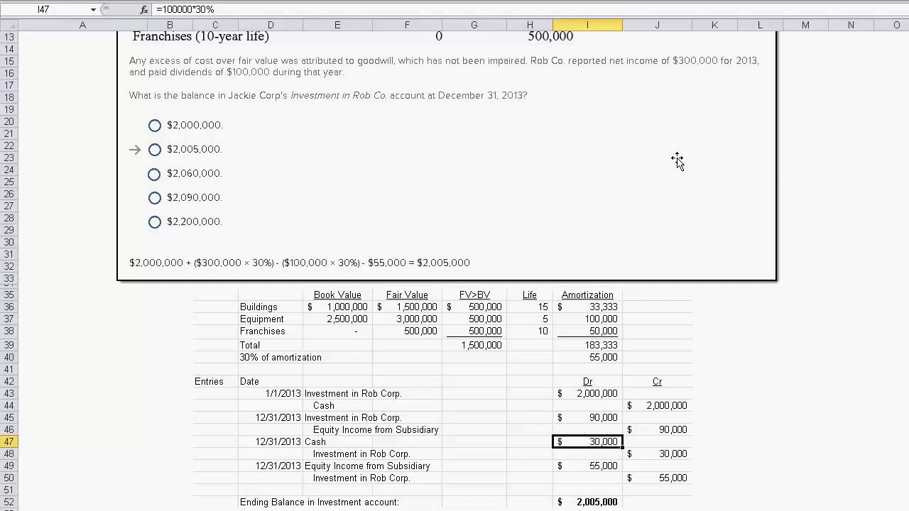
key("F2")
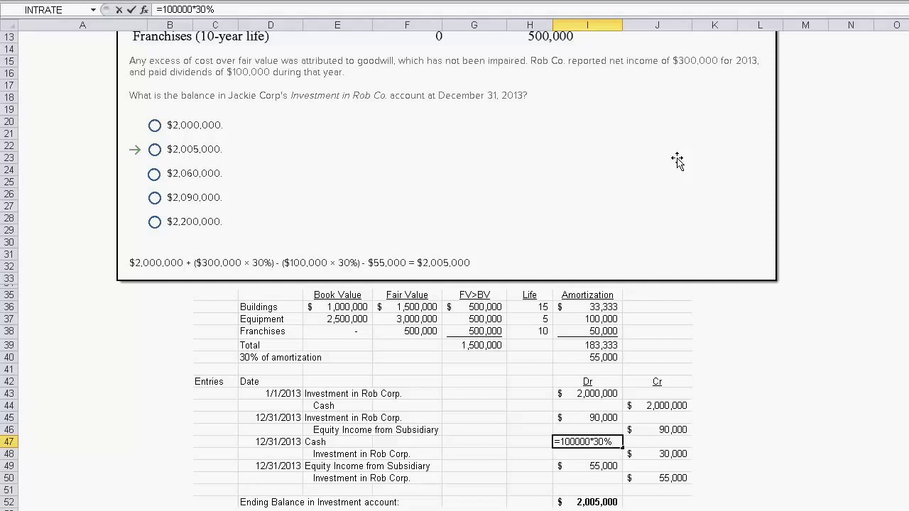
key("Escape")
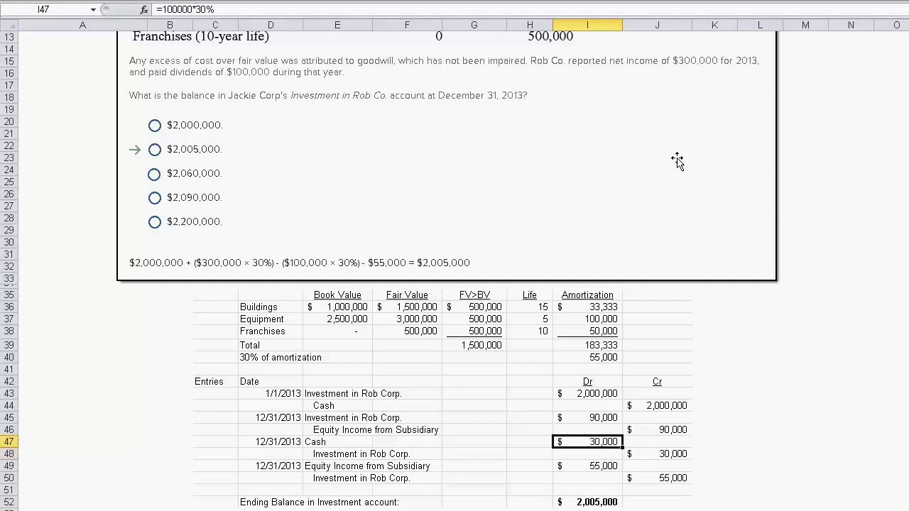
key("Down")
key("Right")
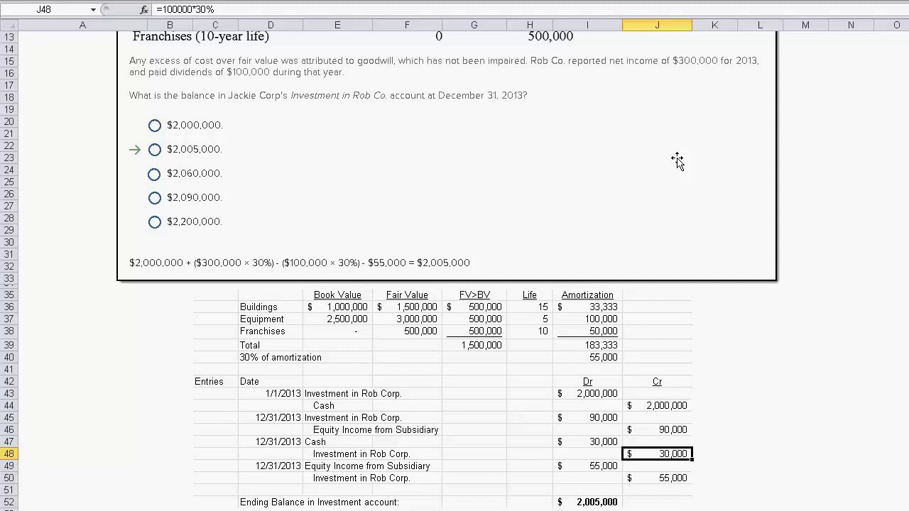
key("Left")
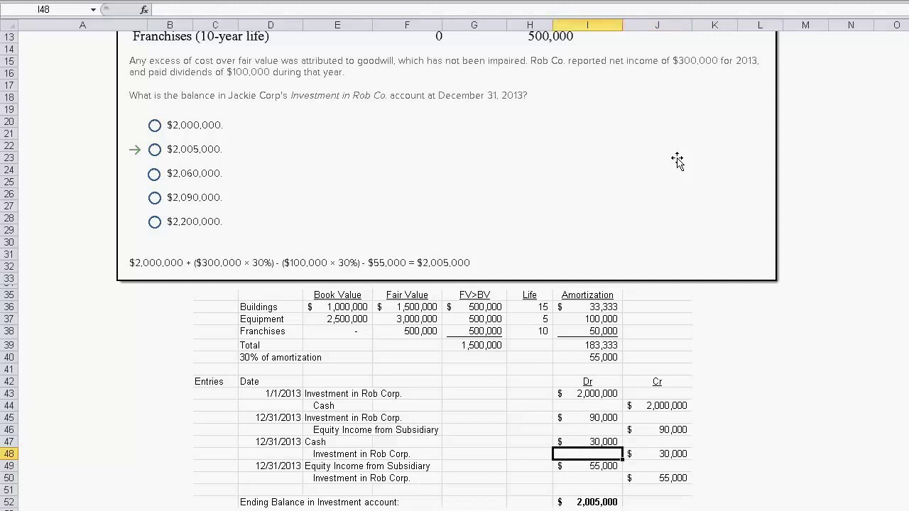
key("Down")
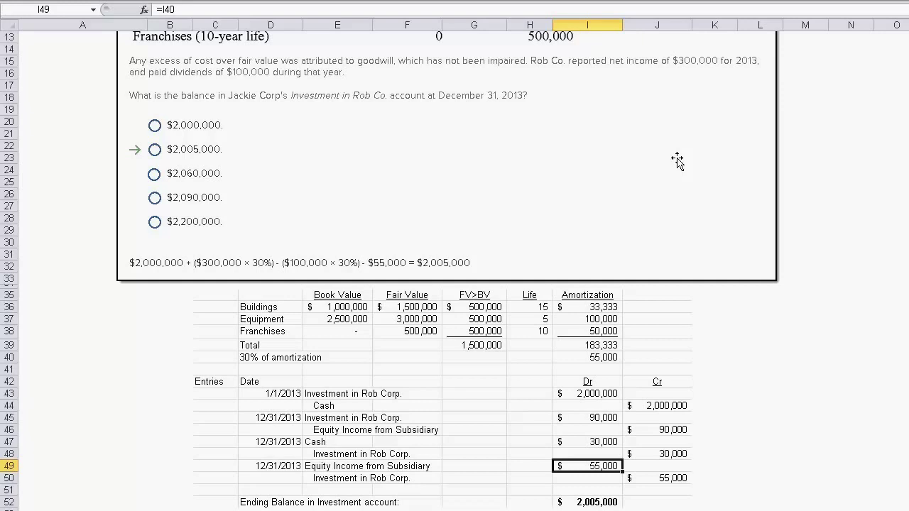
key("Right")
key("Left")
key("Up")
key("Up")
key("Up")
key("Up")
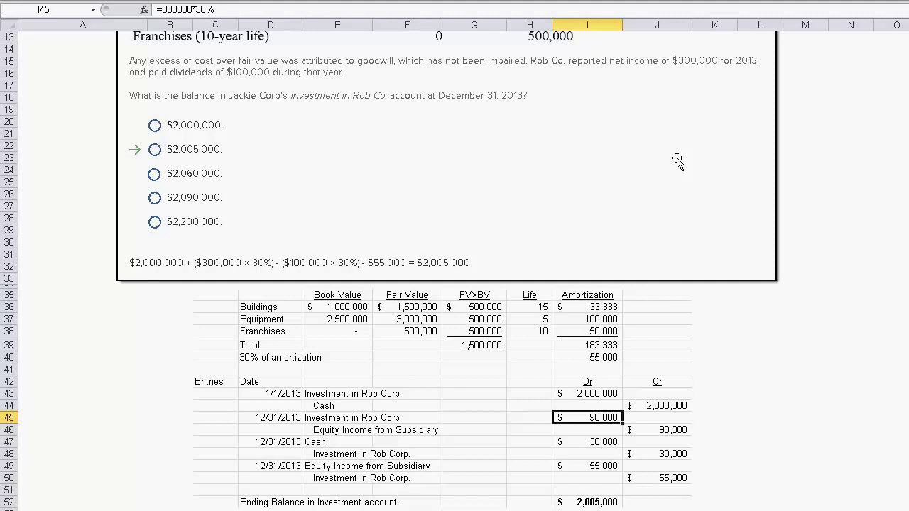
key("Down")
key("Down")
key("Down")
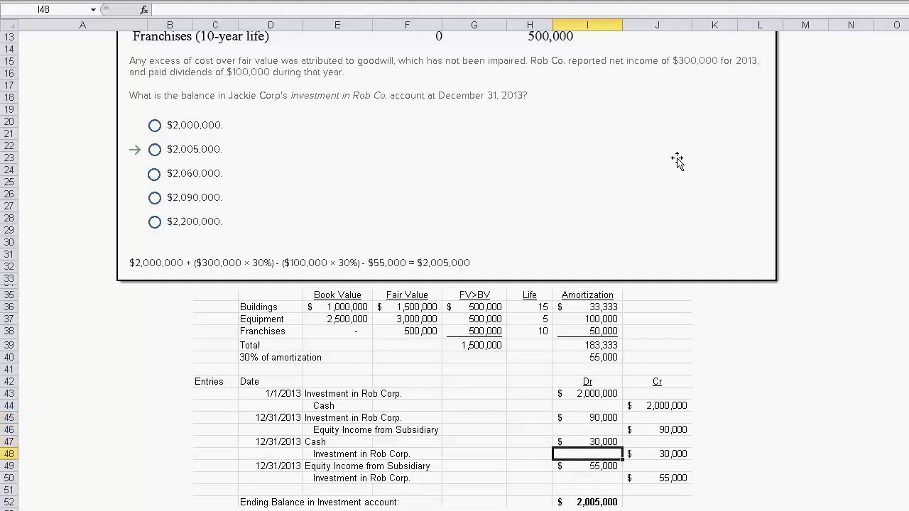
key("Down")
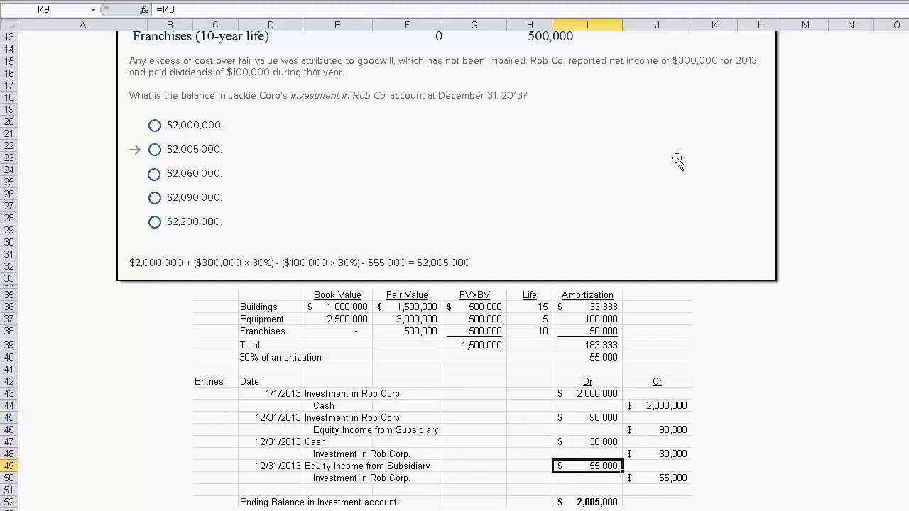
key("Up")
key("Up")
key("Up")
key("Up")
key("Up")
key("Up")
key("Up")
key("Up")
key("Up")
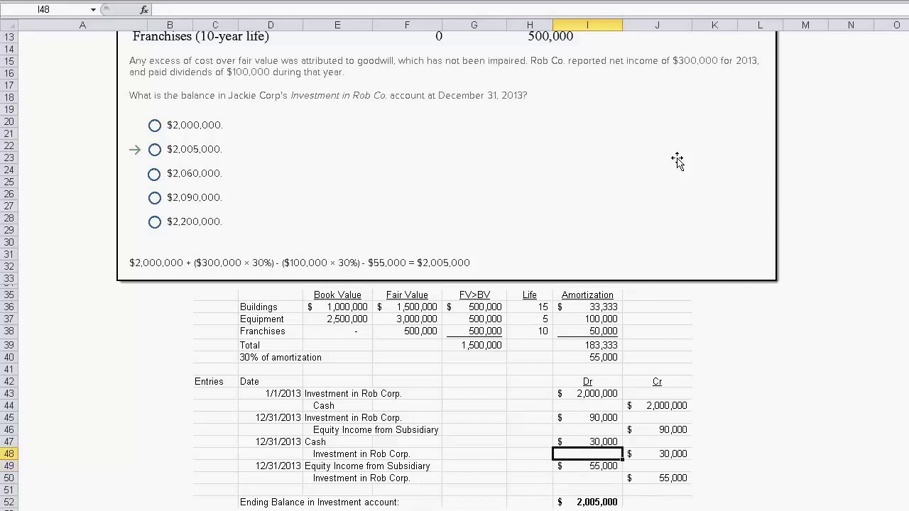
key("Down")
key("Down")
key("Down")
key("Down")
key("Down")
key("Down")
key("Down")
key("Down")
key("Down")
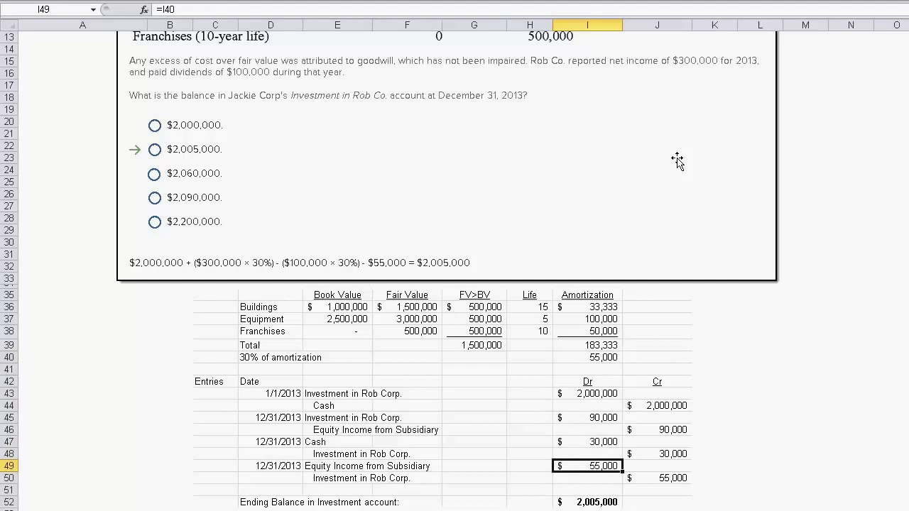
key("Right")
key("Down")
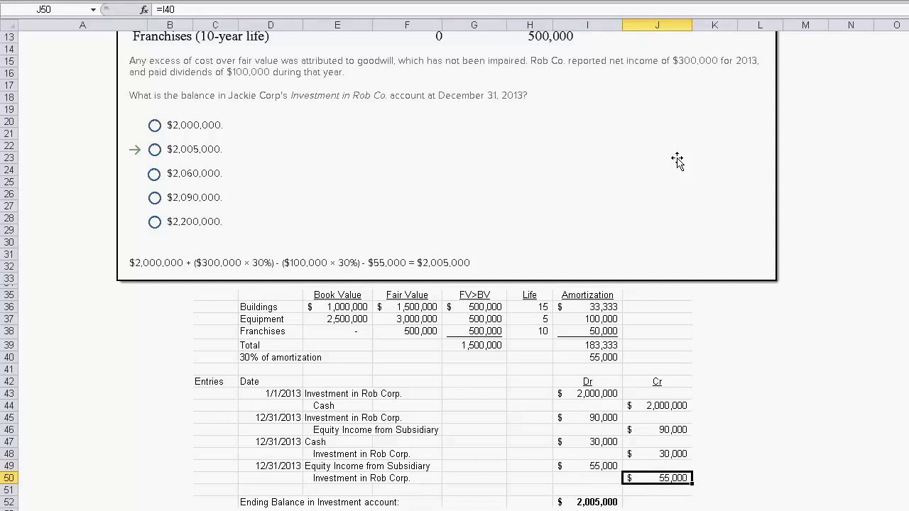
key("Left")
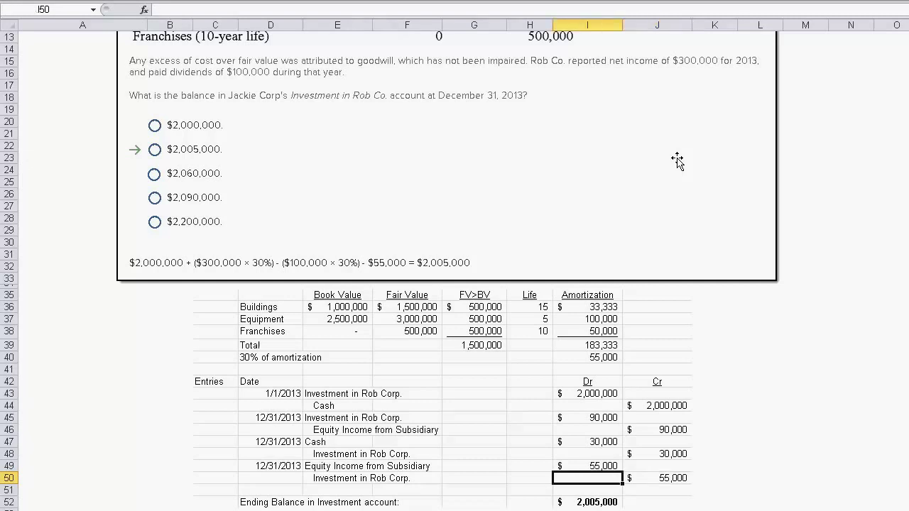
key("Down")
key("Down")
key("F2")
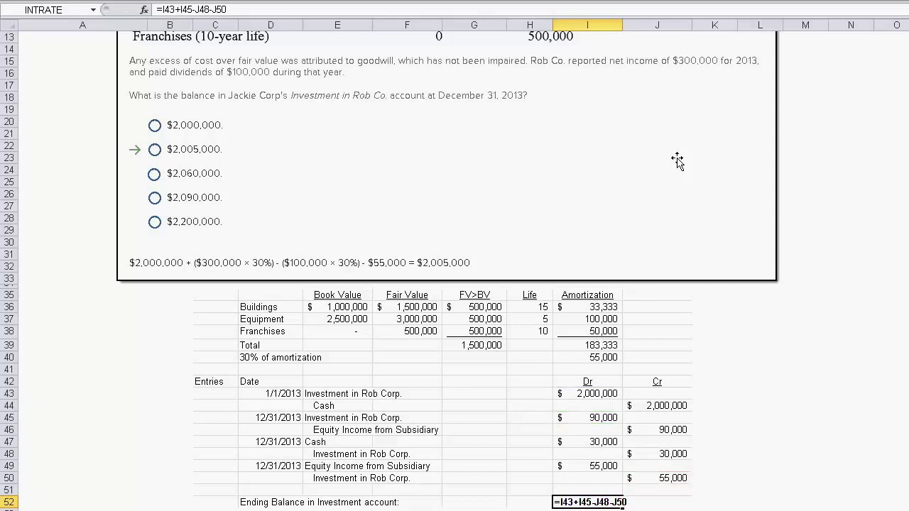
key("ctrl+Return")
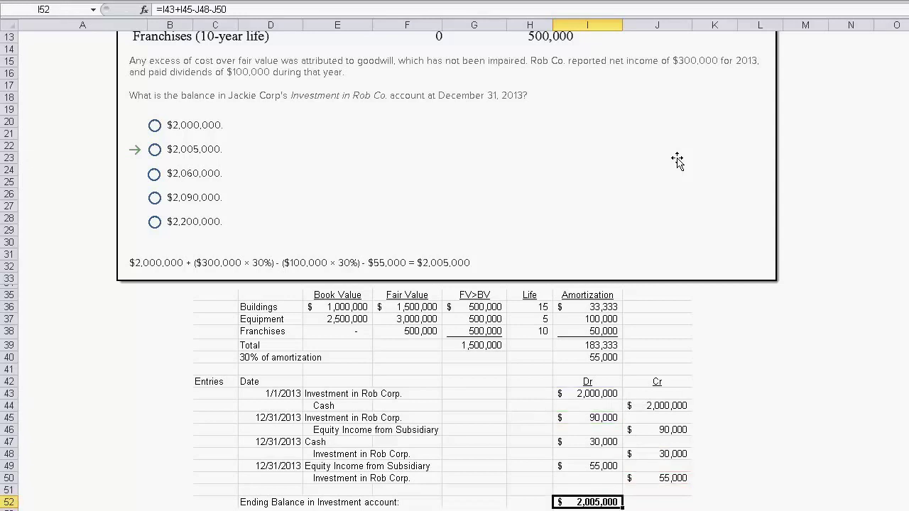